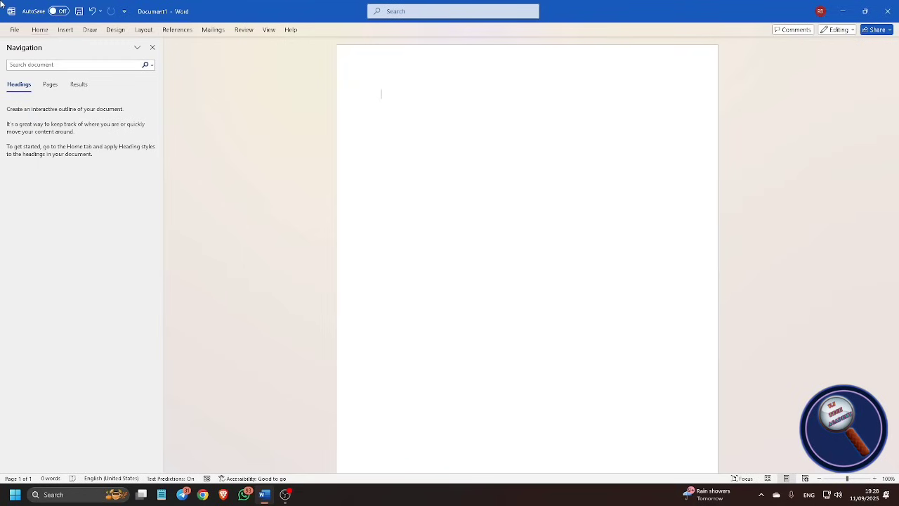
{"action": "type", "text": "A2+2ab+b2"}
{"action": "key", "text": "ctrl+a"}
{"action": "key", "text": "BackSpace"}
Insert an empty equation on the document's first line and select its placeholder.
{"action": "key", "text": "alt+equal"}
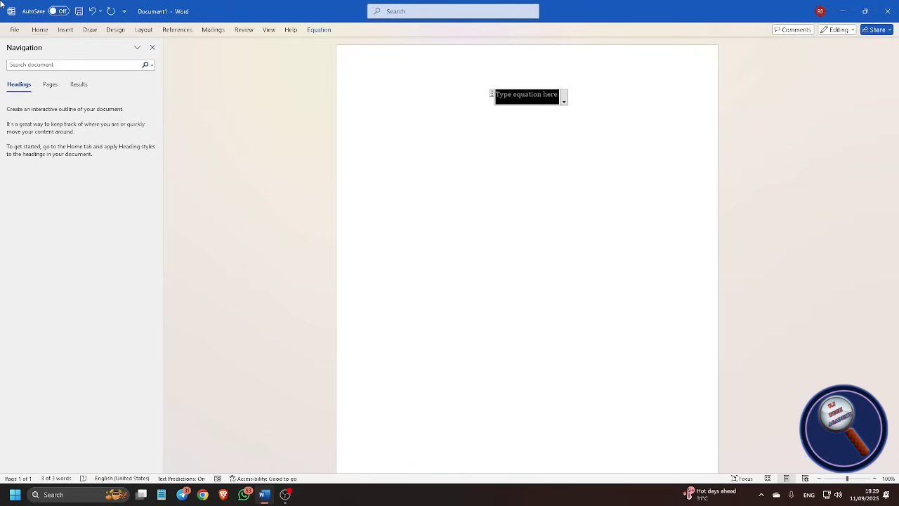
{"action": "key", "text": "Right"}
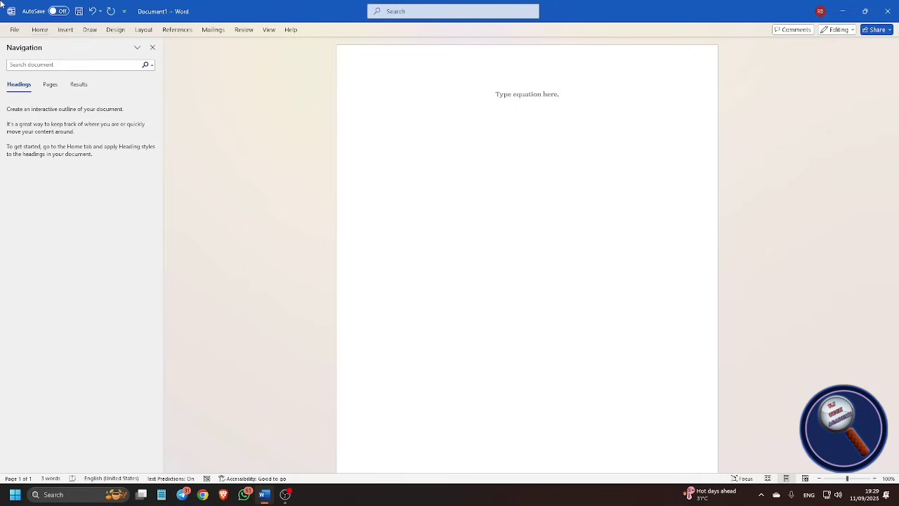
{"action": "key", "text": "Left"}
{"action": "key", "text": "Left"}
{"action": "key", "text": "Left"}
{"action": "key", "text": "Right"}
{"action": "key", "text": "Left"}
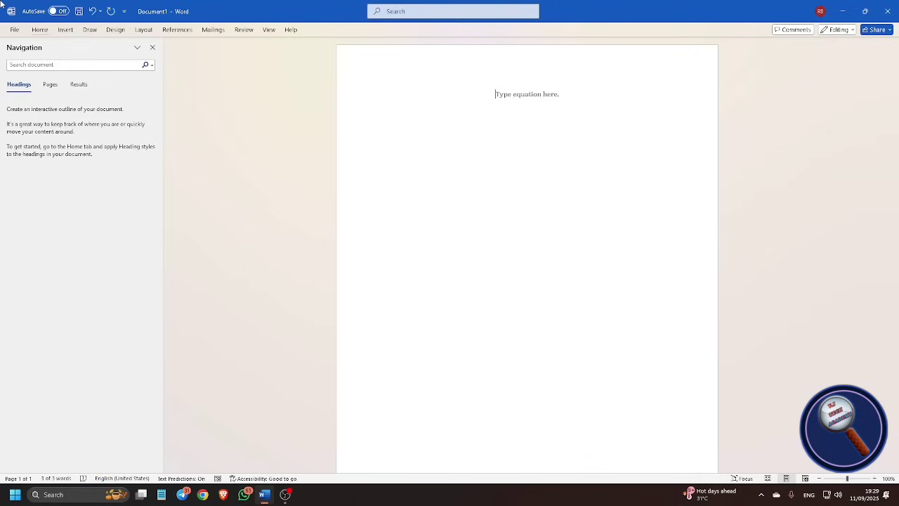
{"action": "key", "text": "Right"}
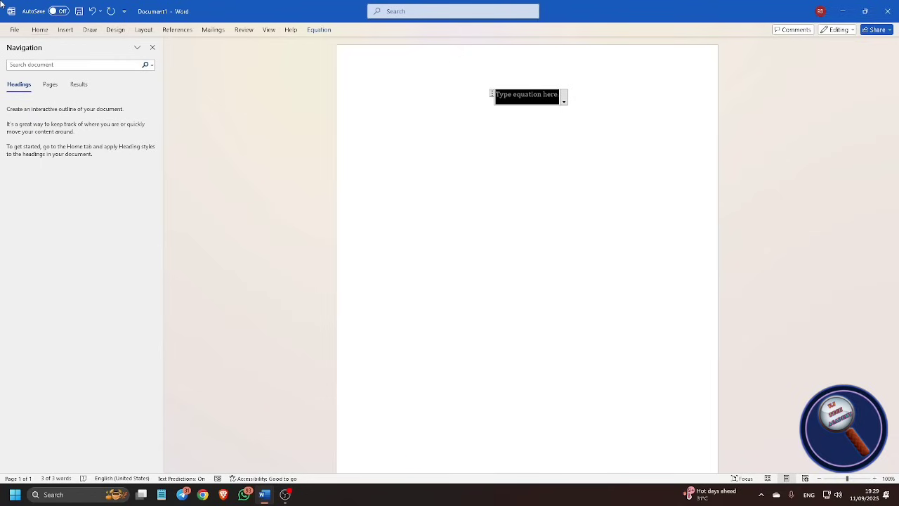
Fill the first equation with \a^2 + 2ab + b^2, formatting both squares as superscripts, and leave the equation.
{"action": "type", "text": "\\"}
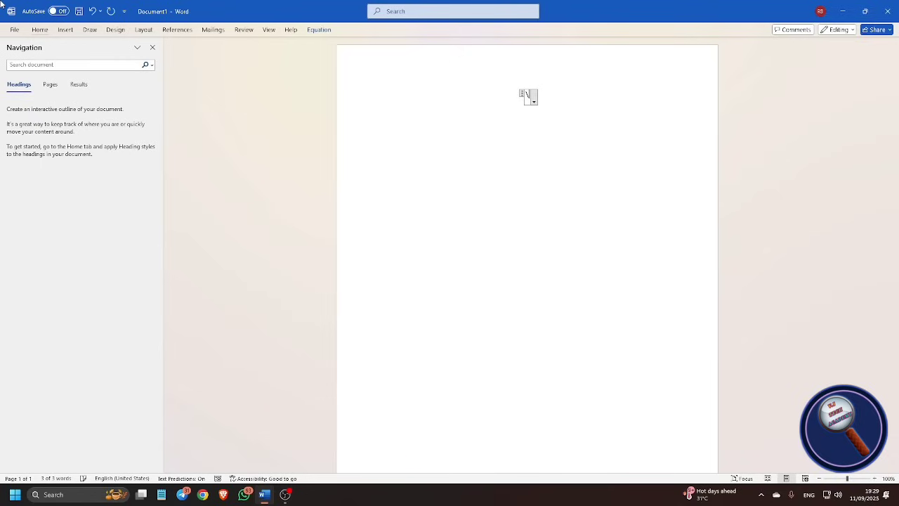
{"action": "type", "text": "a"}
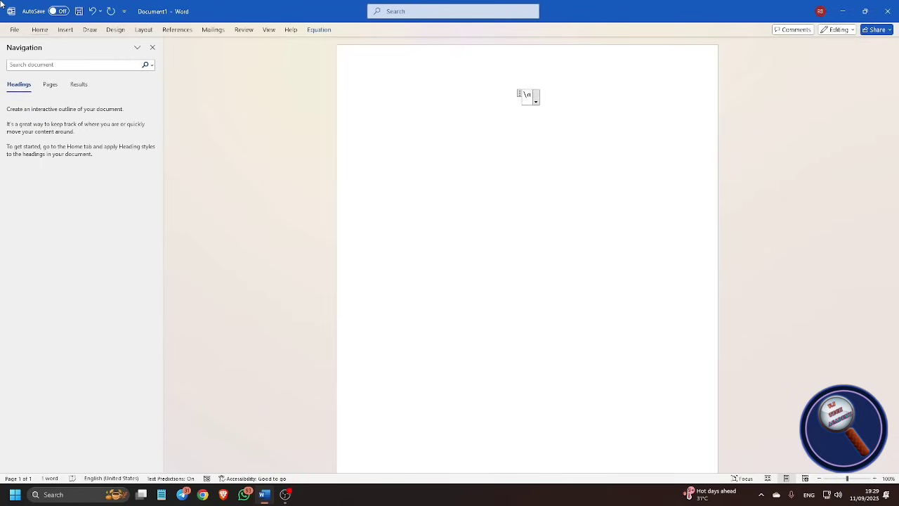
{"action": "type", "text": "^"}
{"action": "type", "text": "2"}
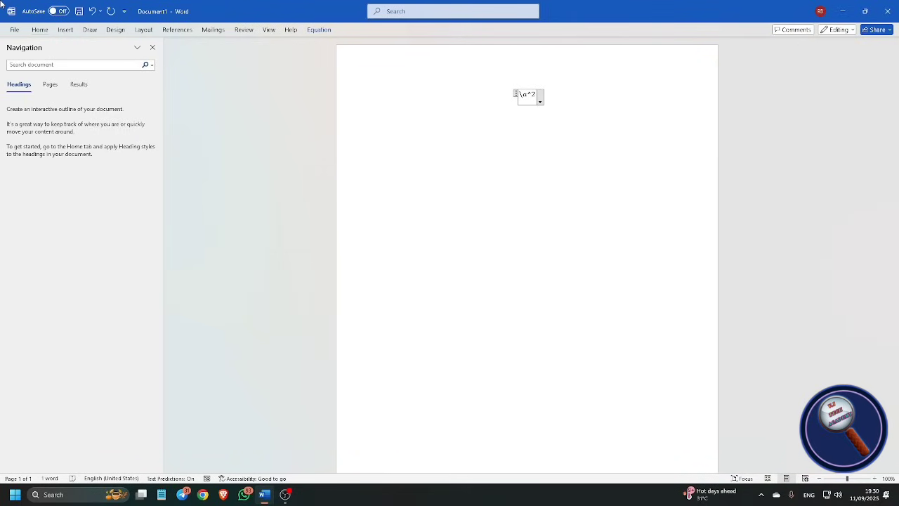
{"action": "type", "text": " + 2ab +"}
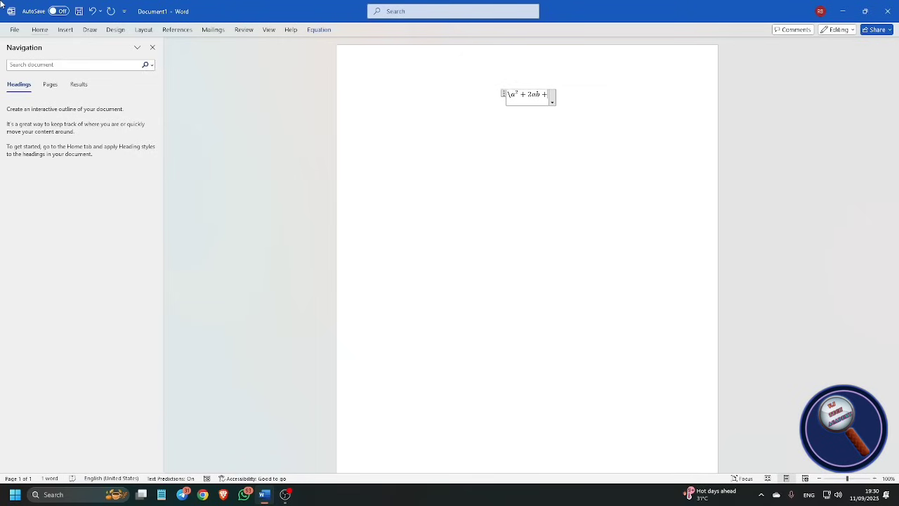
{"action": "type", "text": " b"}
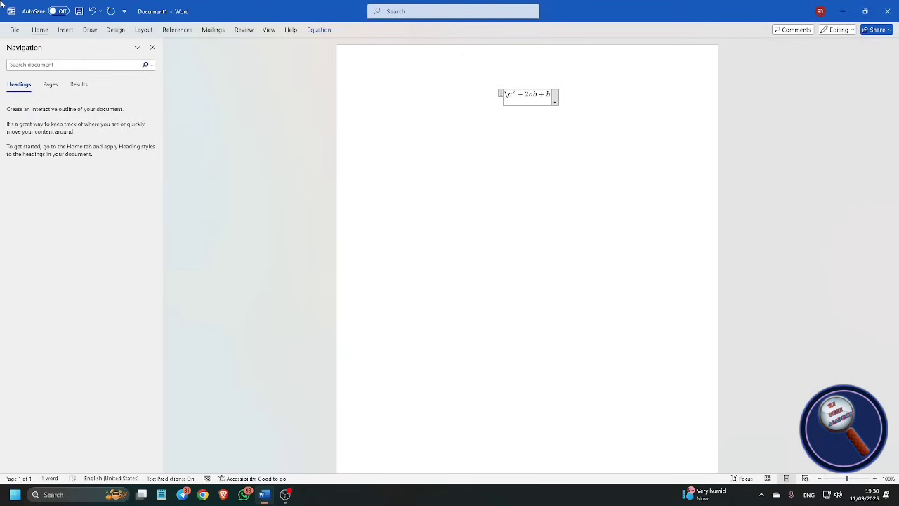
{"action": "type", "text": "^"}
{"action": "type", "text": "2"}
{"action": "key", "text": "Right"}
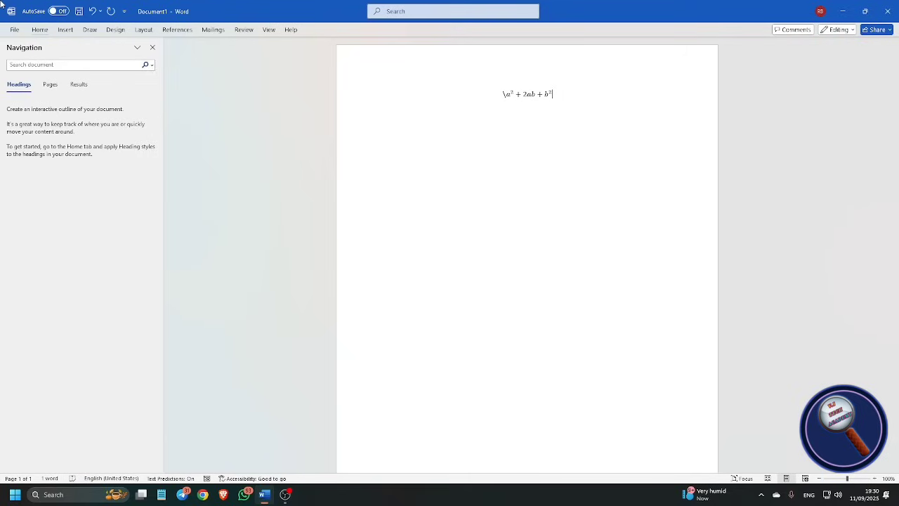
{"action": "key", "text": "Return"}
{"action": "type", "text": "\\a^3"}
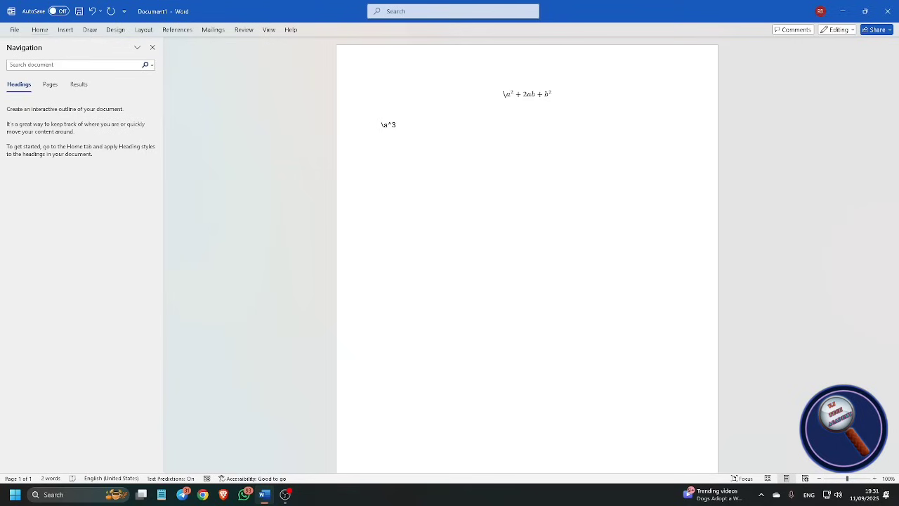
{"action": "key", "text": "shift+Home"}
{"action": "key", "text": "BackSpace"}
{"action": "key", "text": "BackSpace"}
{"action": "key", "text": "BackSpace"}
Add a second equation on a new line containing \a^3 with the 3 as superscript, and start another line below it.
{"action": "key", "text": "Return"}
{"action": "key", "text": "alt+equal"}
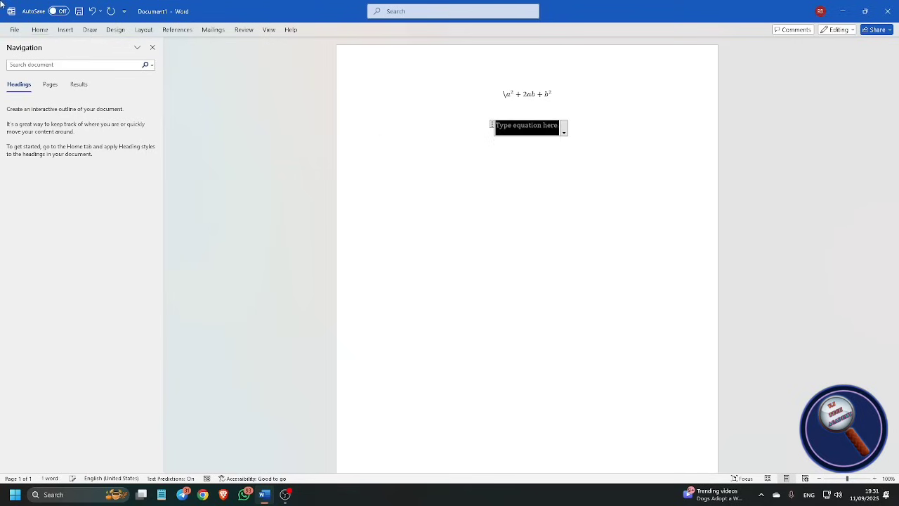
{"action": "type", "text": "\\"}
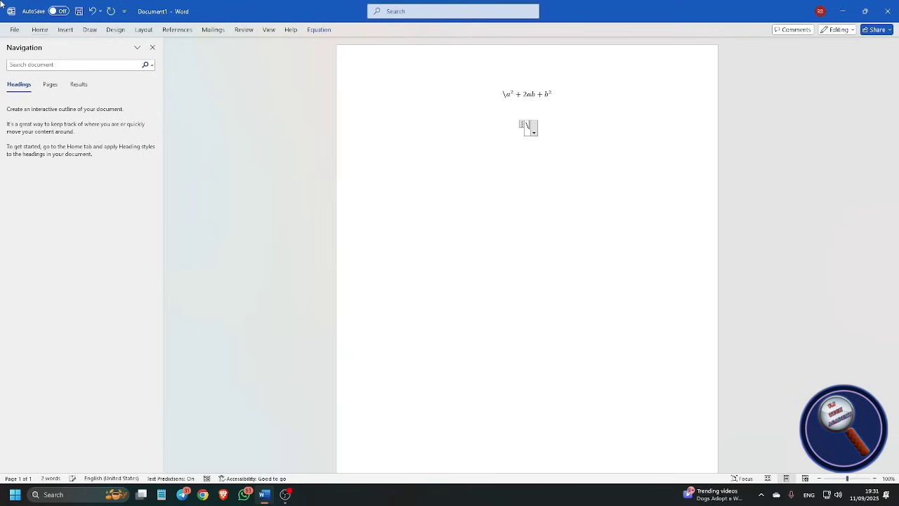
{"action": "type", "text": "a^3"}
{"action": "key", "text": "space"}
{"action": "key", "text": "Return"}
{"action": "key", "text": "alt+equal"}
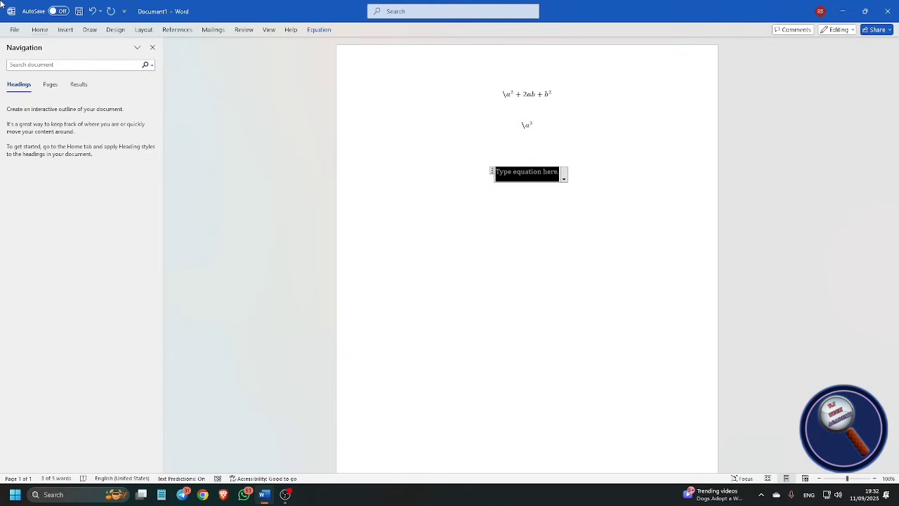
{"action": "type", "text": "\\"}
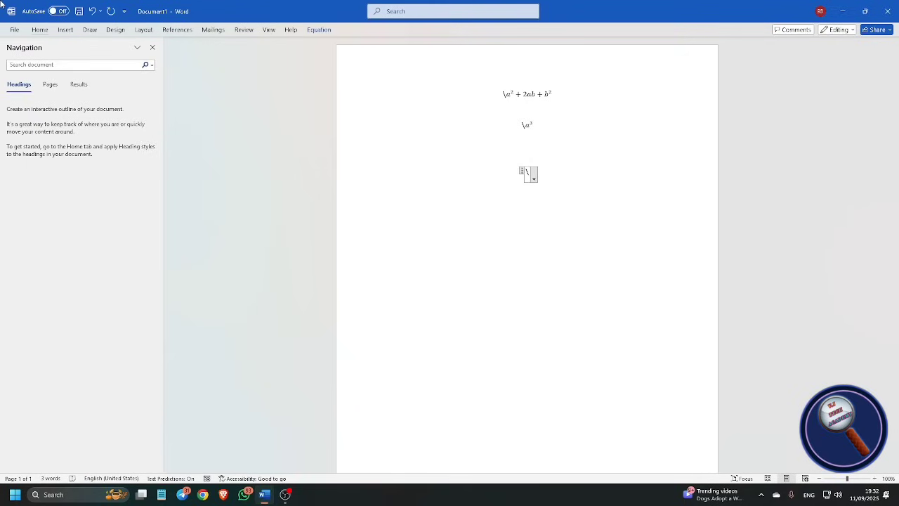
{"action": "key", "text": "BackSpace"}
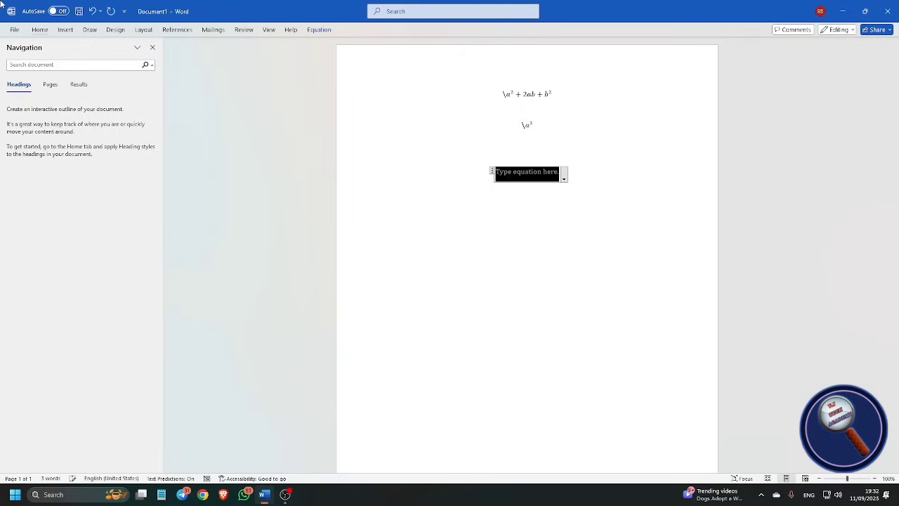
{"action": "type", "text": "\\"}
{"action": "key", "text": "BackSpace"}
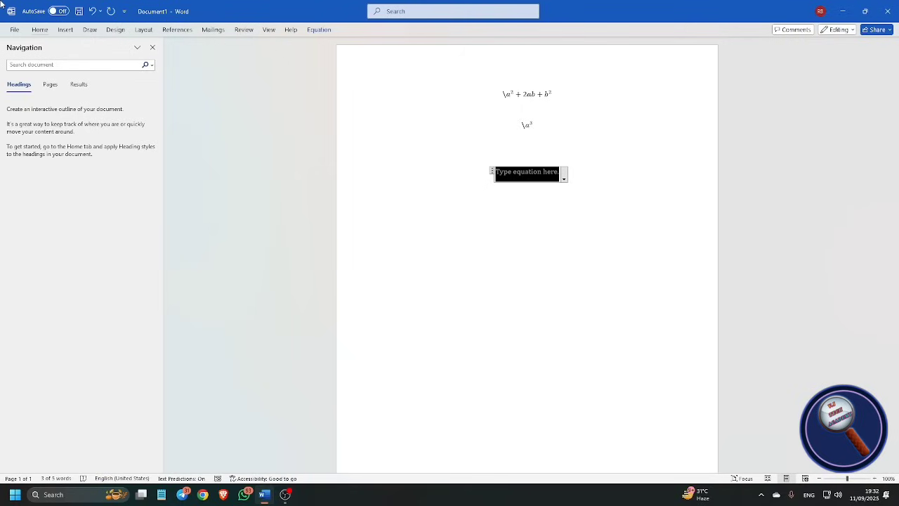
{"action": "type", "text": "sqrt"}
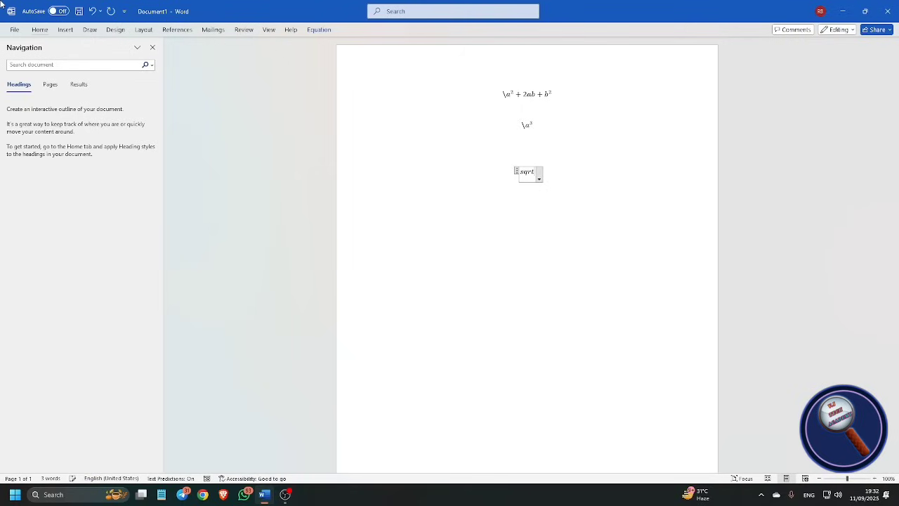
{"action": "type", "text": "()"}
{"action": "key", "text": "Left"}
{"action": "key", "text": "Delete"}
{"action": "type", "text": "20"}
{"action": "type", "text": "}"}
{"action": "type", "text": "\\"}
{"action": "key", "text": "Left"}
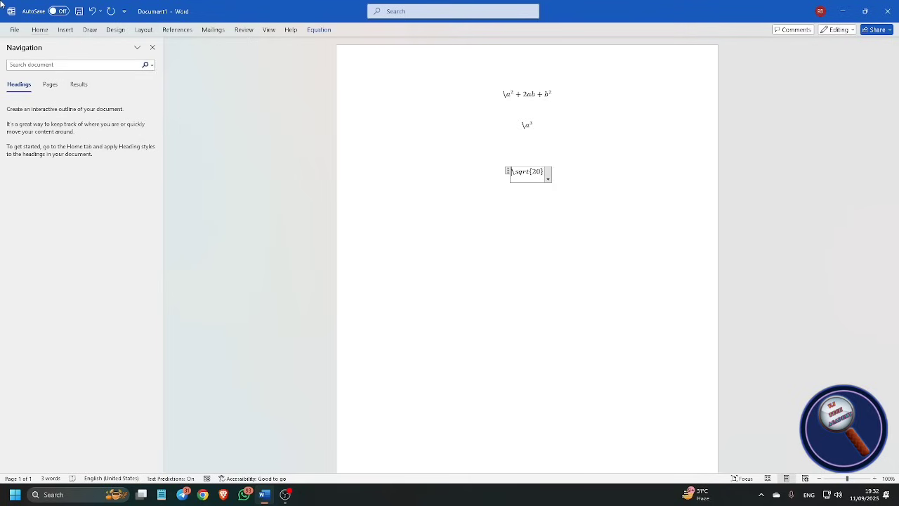
{"action": "key", "text": "BackSpace"}
{"action": "key", "text": "BackSpace"}
{"action": "key", "text": "BackSpace"}
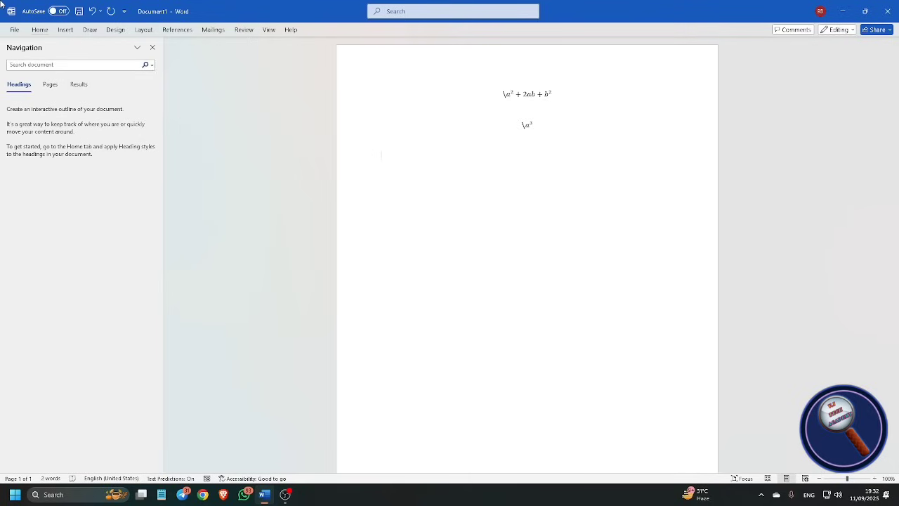
Insert a third equation below \a^3, convert \sqrt to the root symbol, and follow it with {20}.
{"action": "key", "text": "alt+equal"}
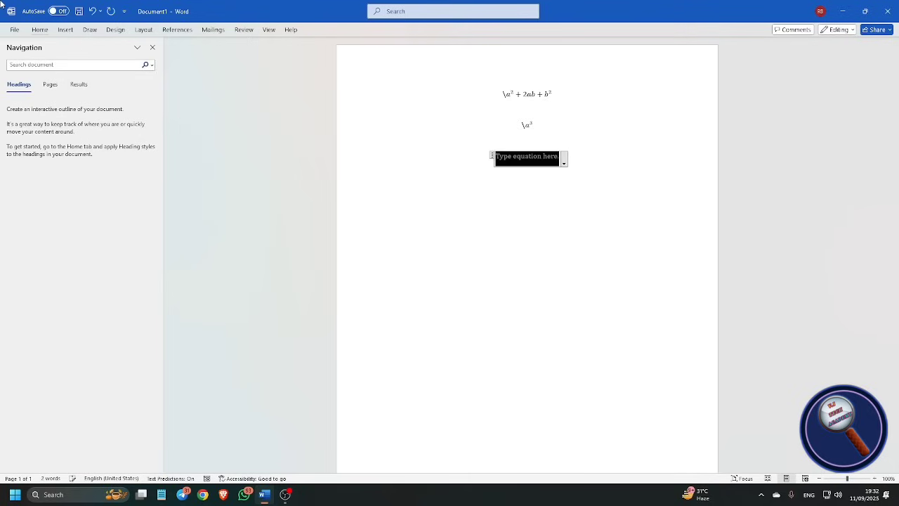
{"action": "type", "text": "\\sq"}
{"action": "type", "text": "rt"}
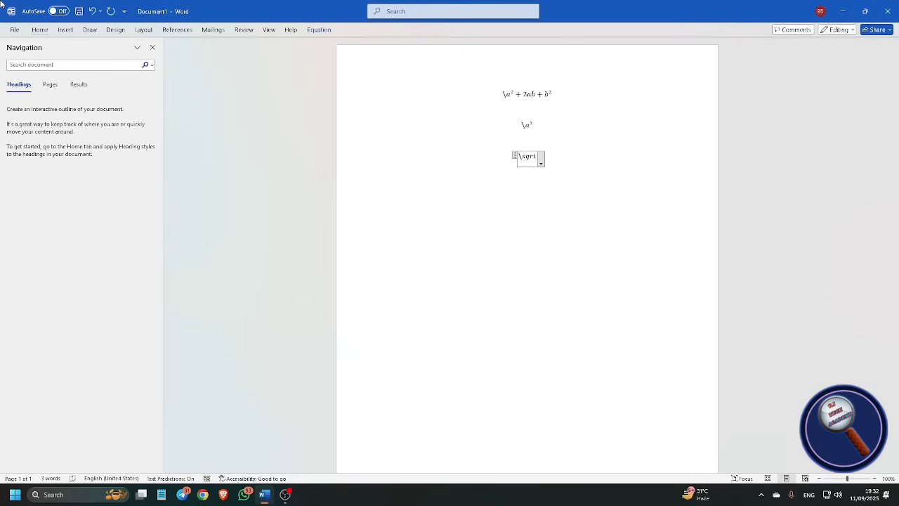
{"action": "key", "text": "space"}
{"action": "type", "text": "{20}"}
{"action": "key", "text": "Return"}
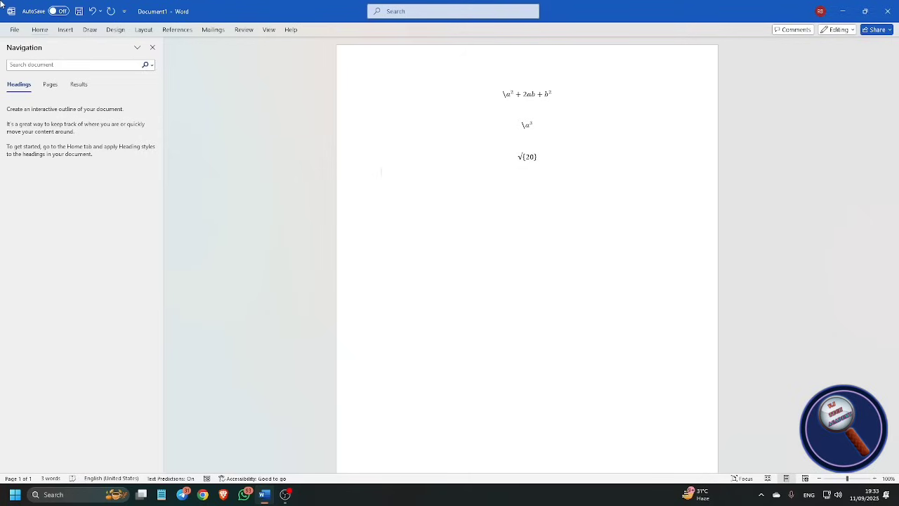
{"action": "key", "text": "Up"}
{"action": "key", "text": "Left"}
{"action": "key", "text": "End"}
{"action": "key", "text": "Home"}
{"action": "key", "text": "Right"}
{"action": "key", "text": "Down"}
{"action": "key", "text": "Up"}
{"action": "key", "text": "Down"}
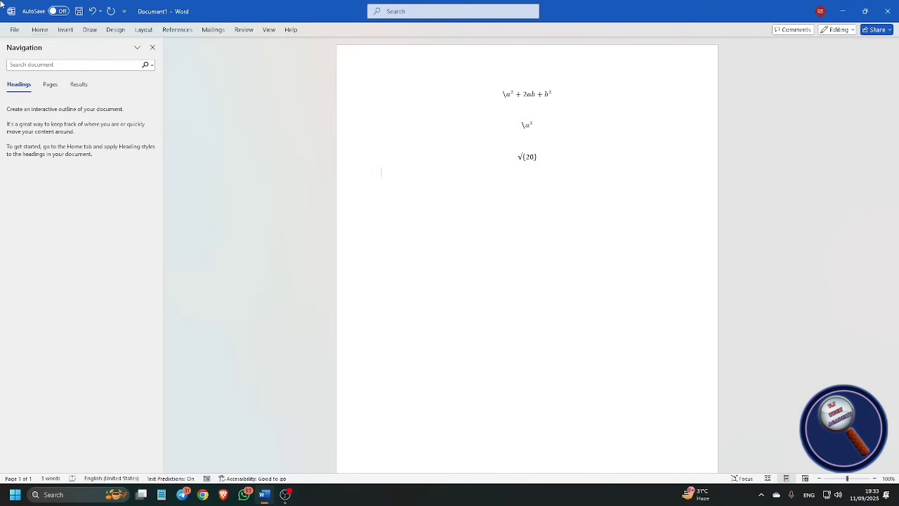